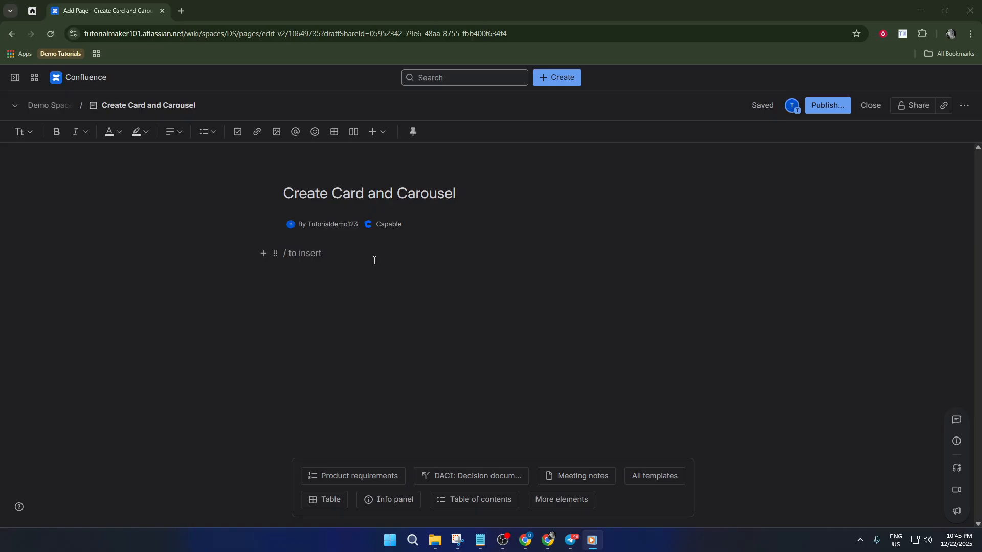
- Insert a Cards element, the one that displays links as cards, into the empty page body
click(374, 261)
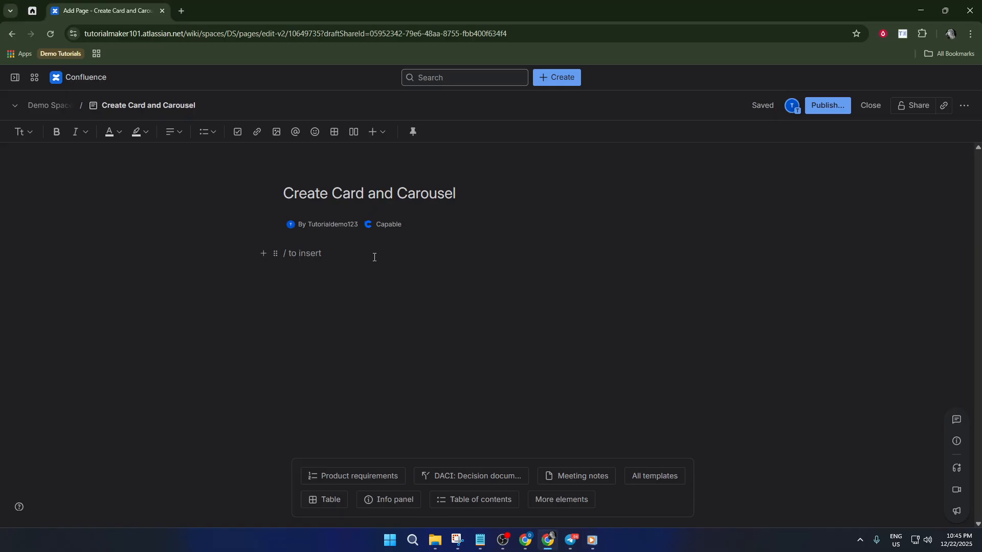
text(/)
key(BackSpace)
text(/car)
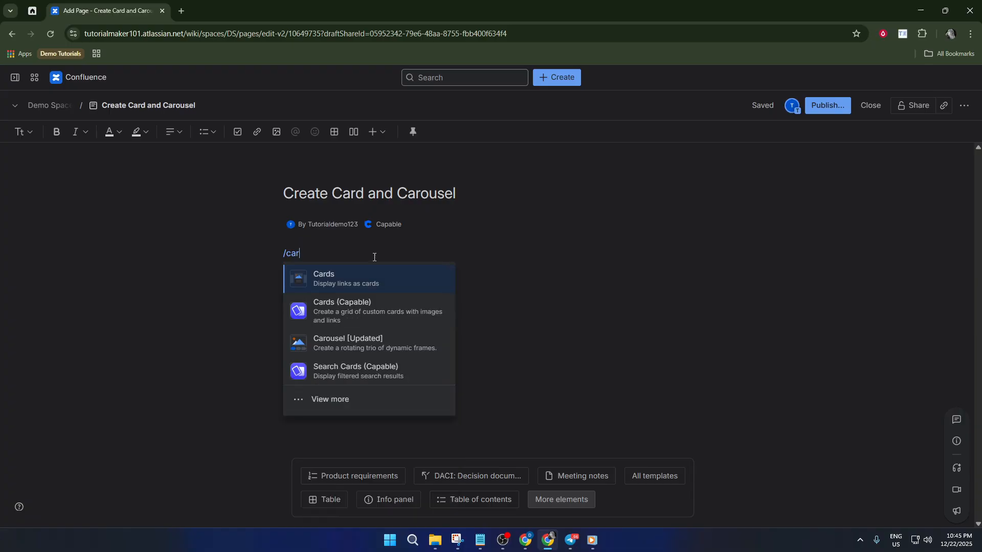
text(d)
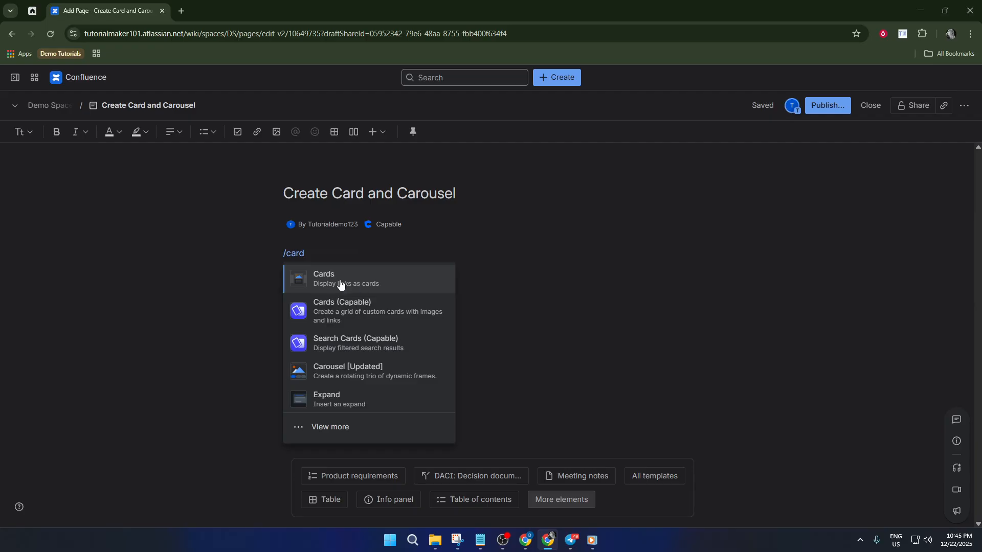
click(372, 281)
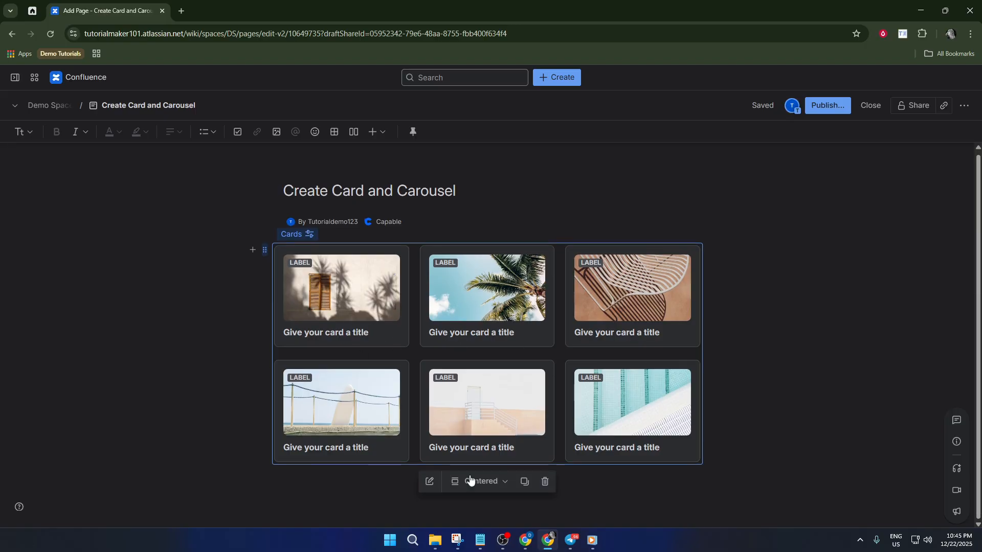
- Open the Cards element's settings for editing and link Card 1 to the recently viewed Demo Space Home page
click(429, 482)
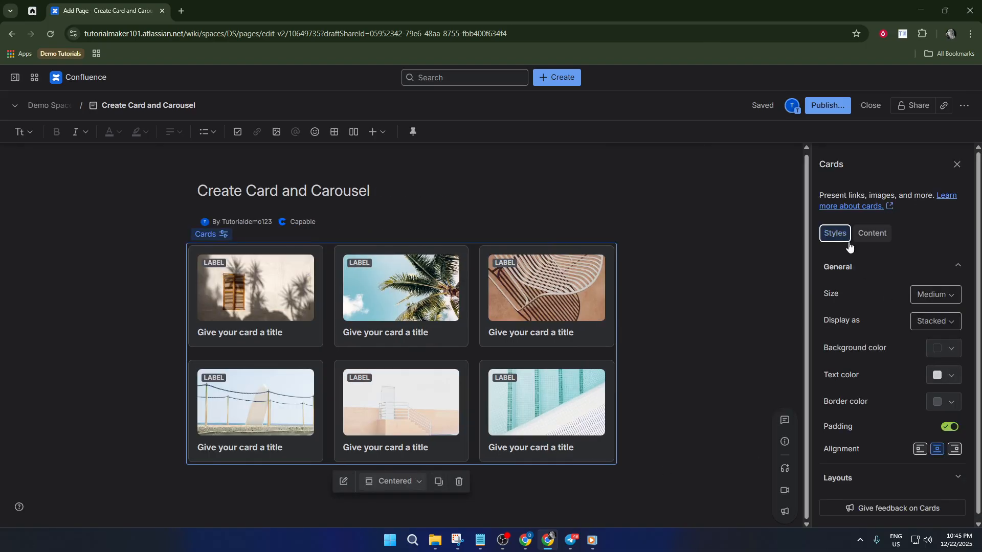
scroll(844, 276, down, 1)
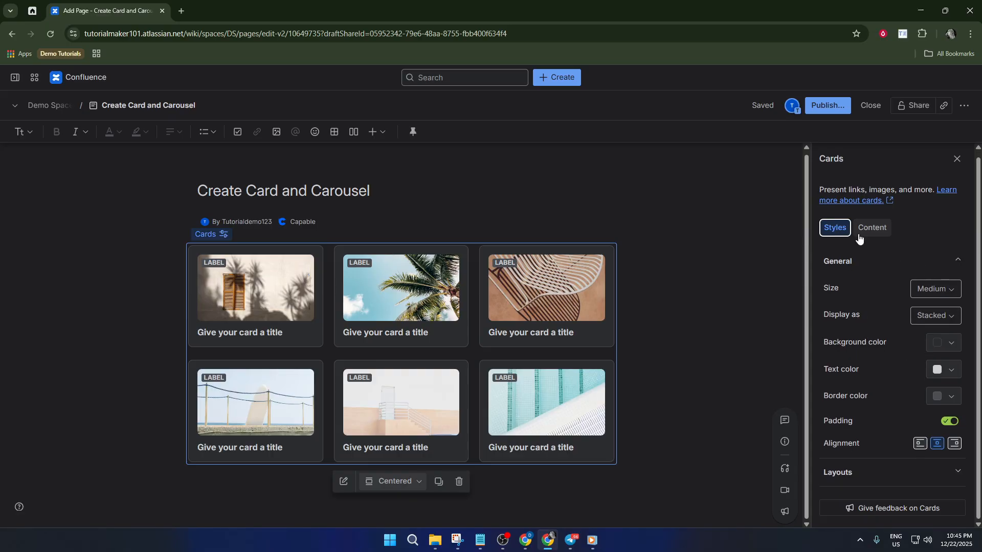
click(872, 227)
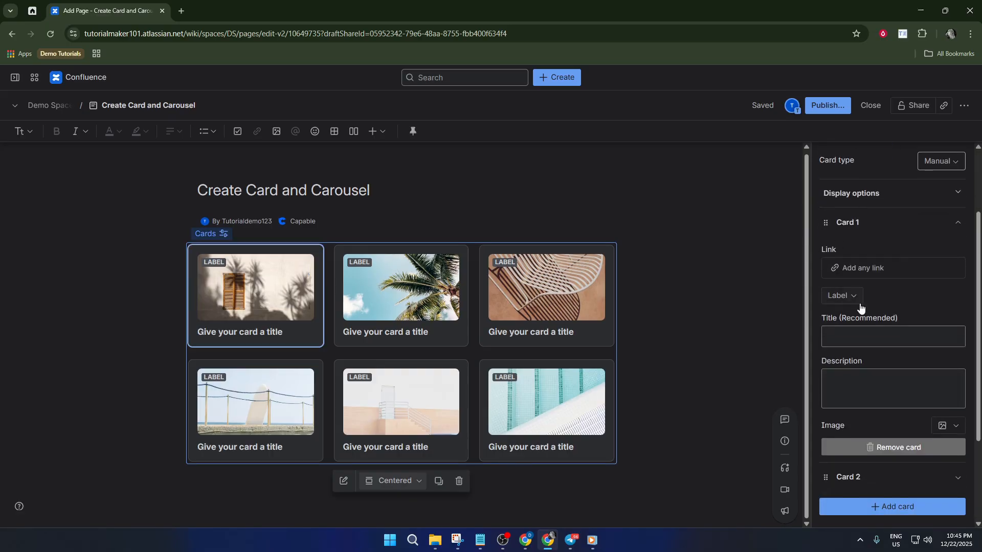
scroll(876, 311, down, 2)
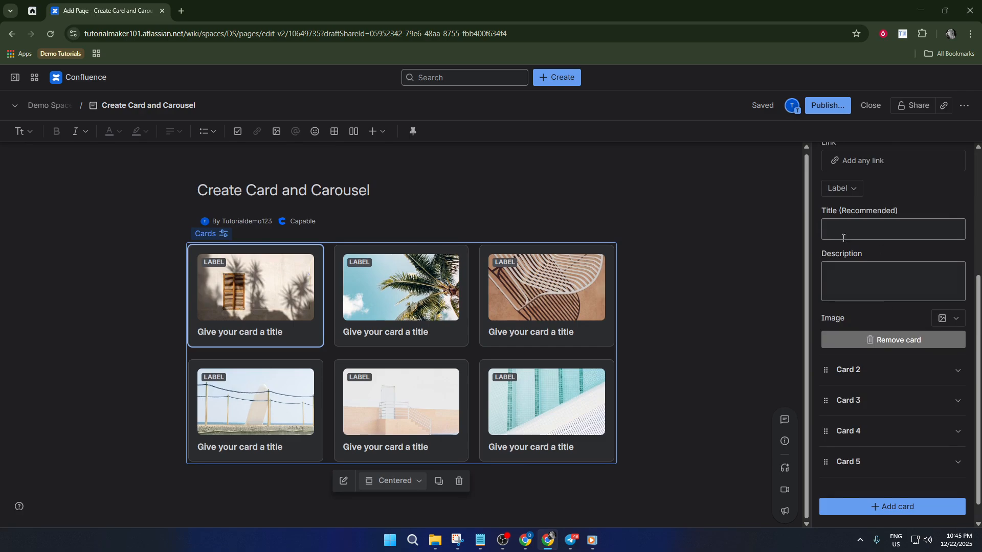
scroll(848, 276, up, 3)
click(831, 186)
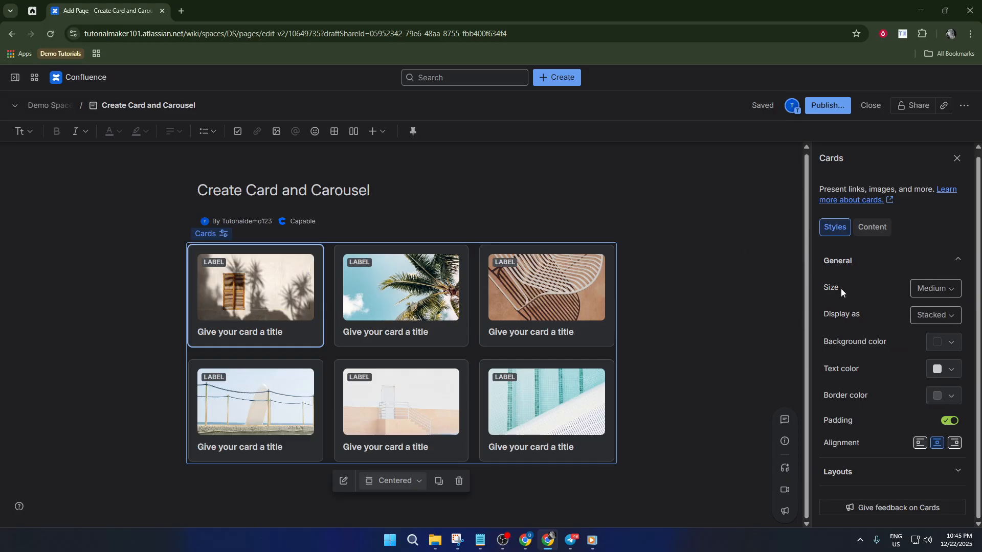
click(884, 233)
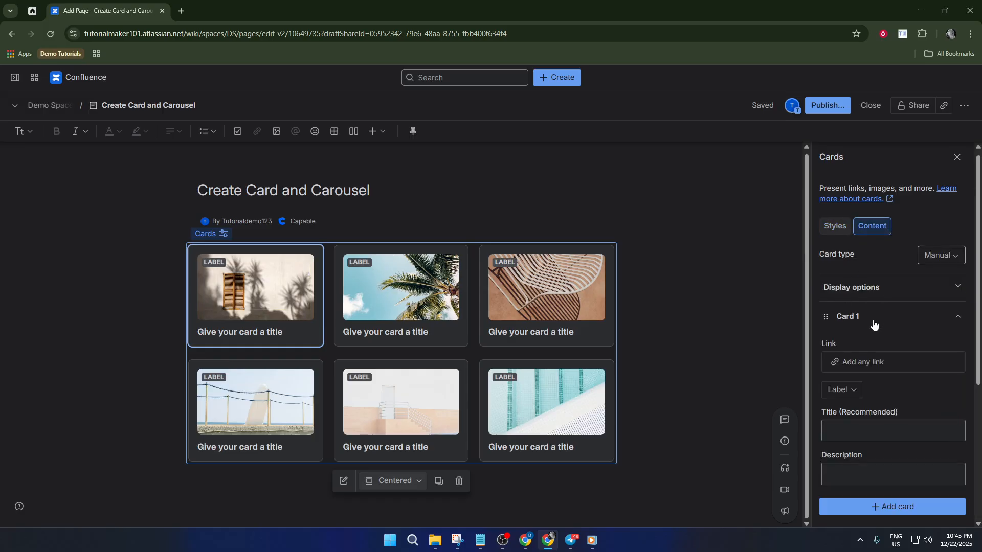
scroll(874, 323, down, 2)
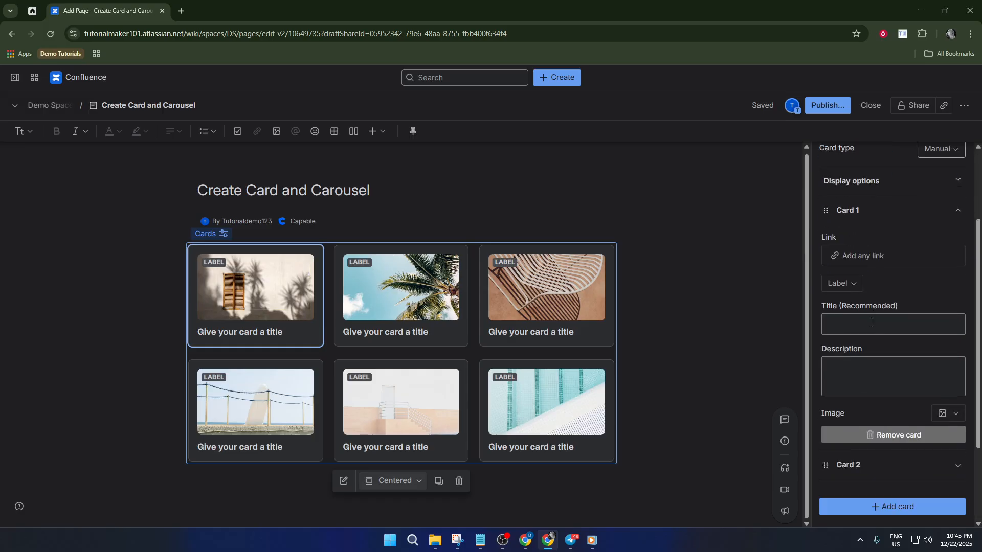
click(873, 259)
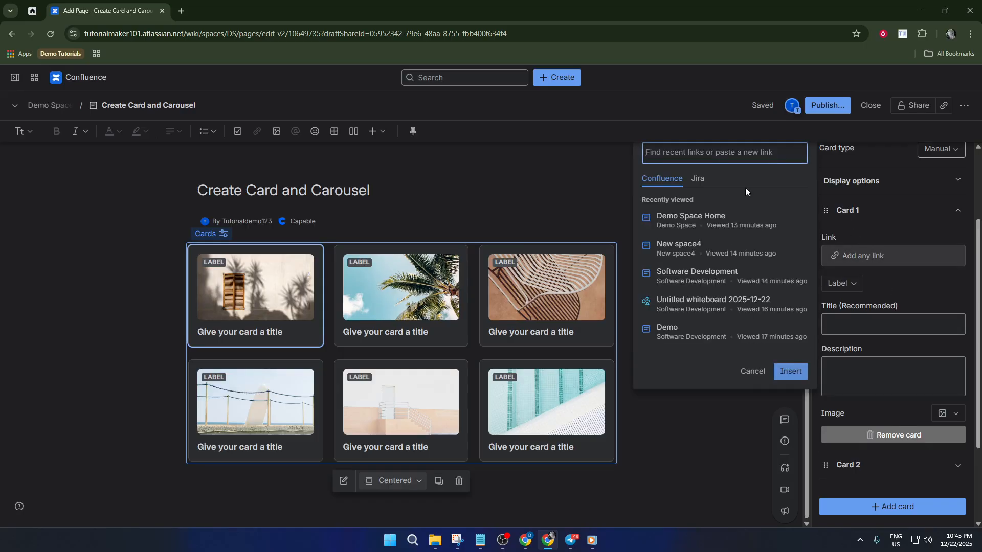
click(716, 218)
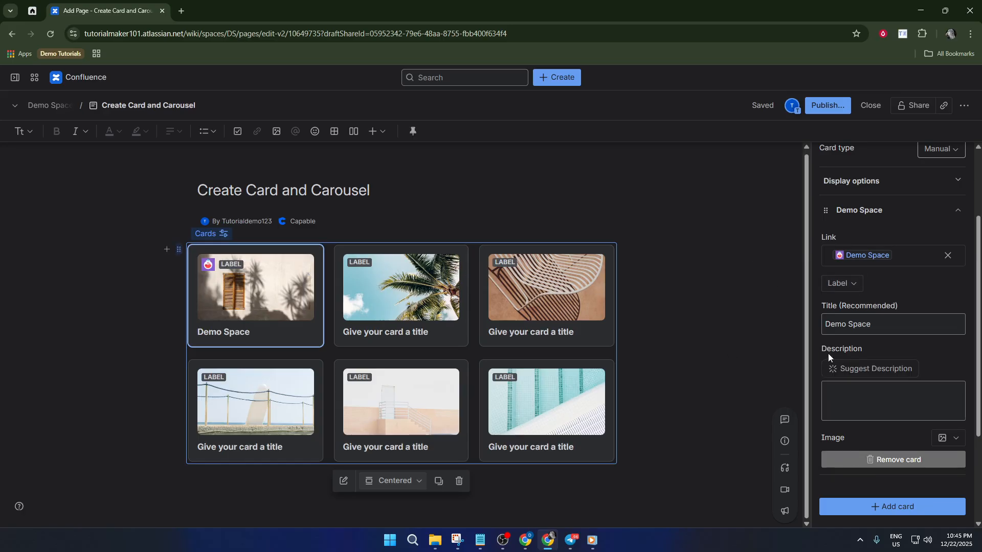
- Link Card 2 to the recently viewed New space4 page
scroll(839, 356, down, 2)
scroll(863, 340, down, 1)
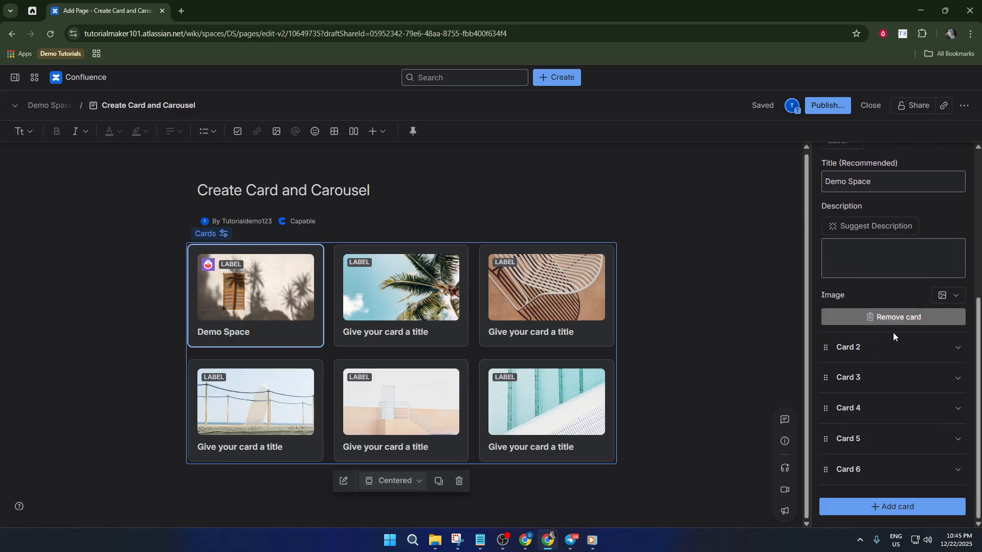
click(863, 348)
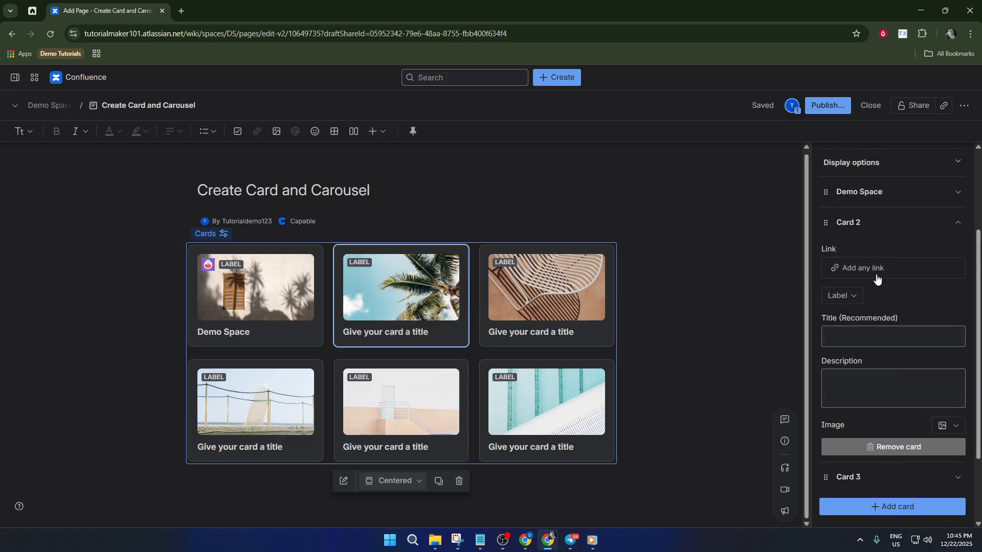
scroll(864, 292, down, 2)
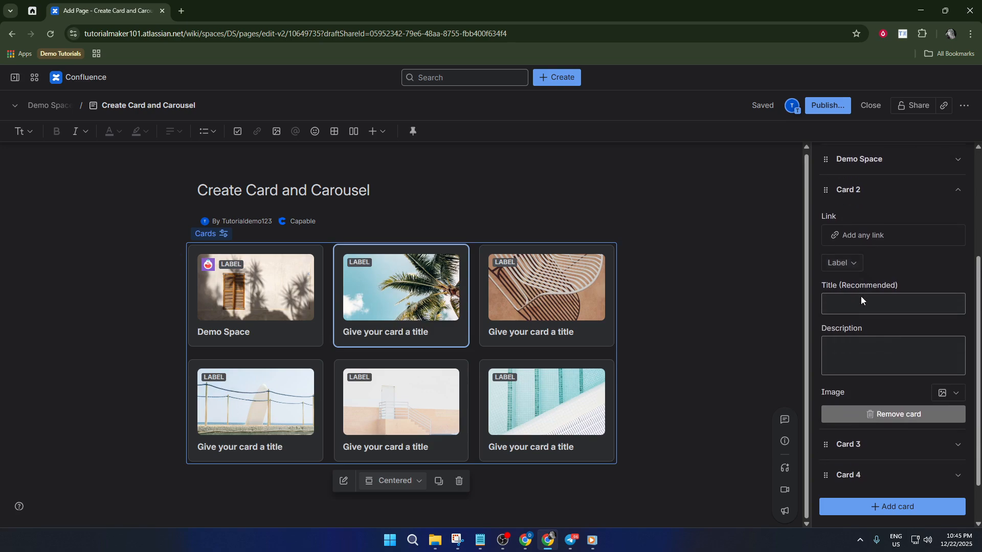
scroll(859, 285, up, 3)
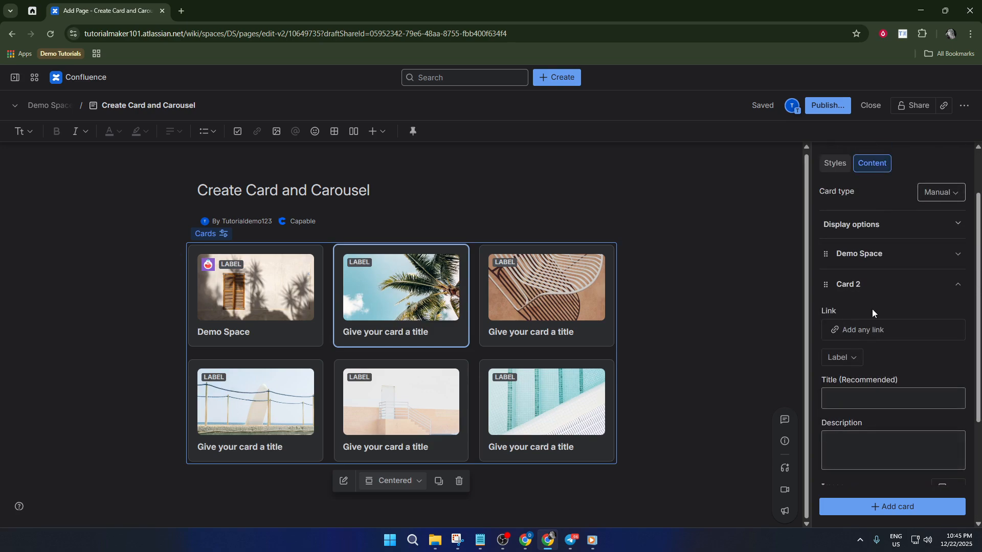
click(874, 330)
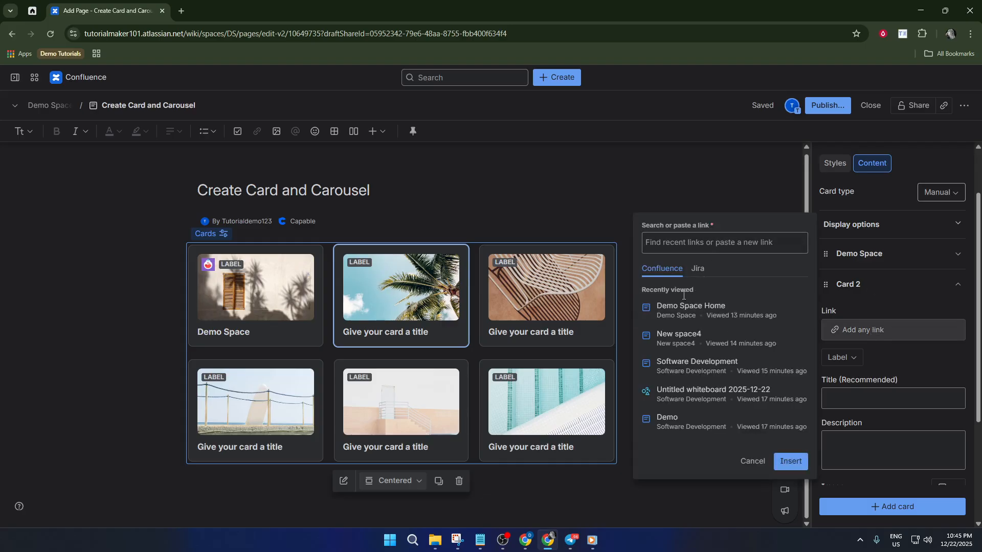
click(691, 343)
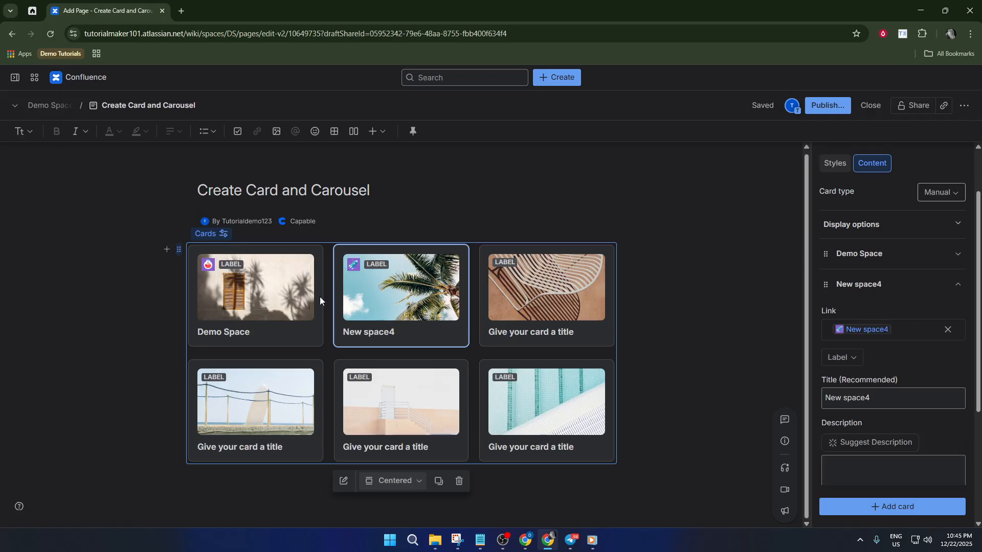
- Try the cards without padding in the style settings, and switch the padding back on
scroll(839, 317, down, 2)
scroll(843, 317, up, 5)
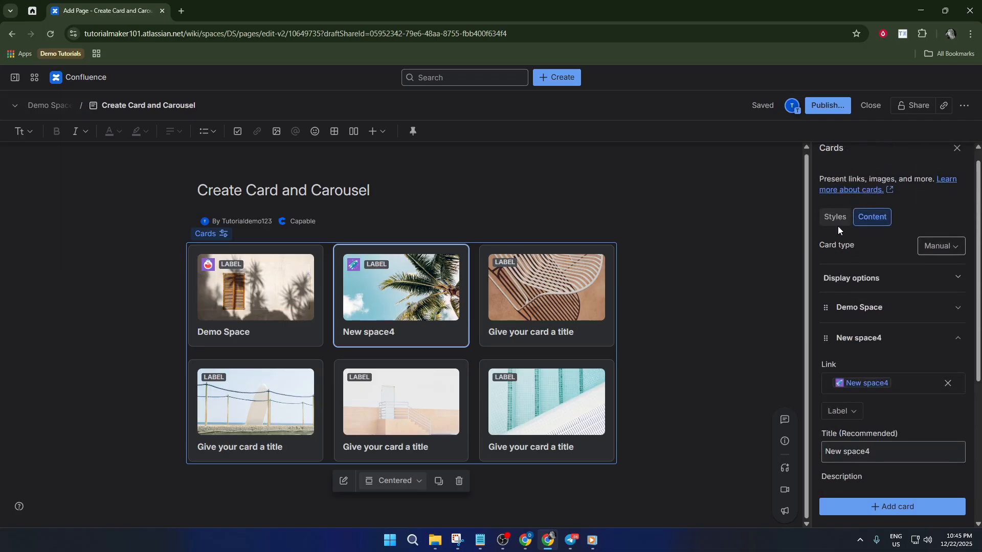
click(838, 223)
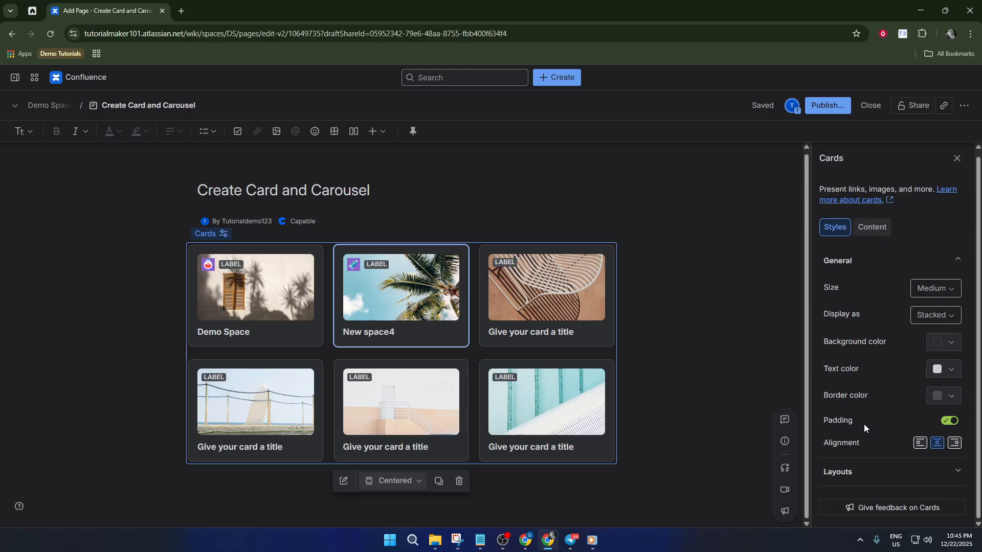
click(956, 423)
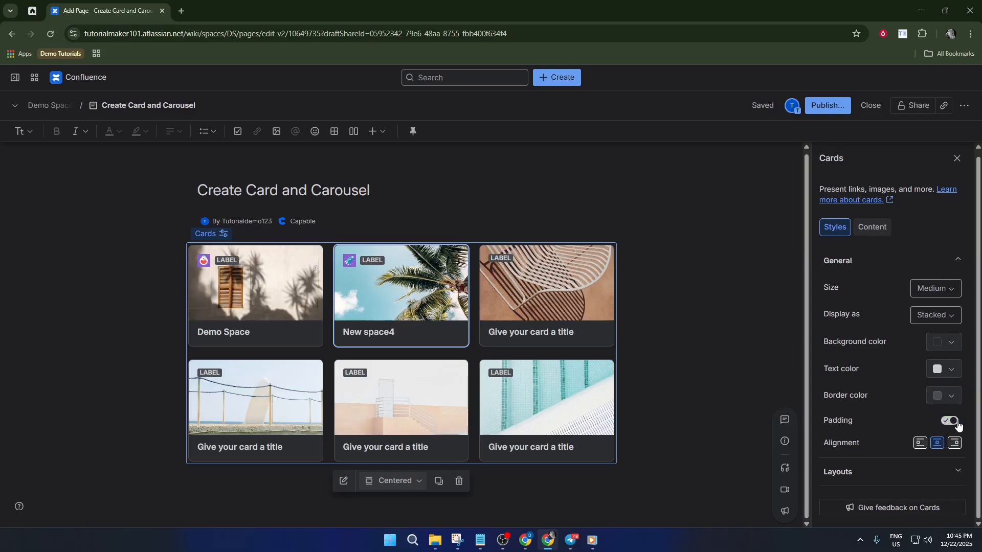
click(956, 423)
click(956, 424)
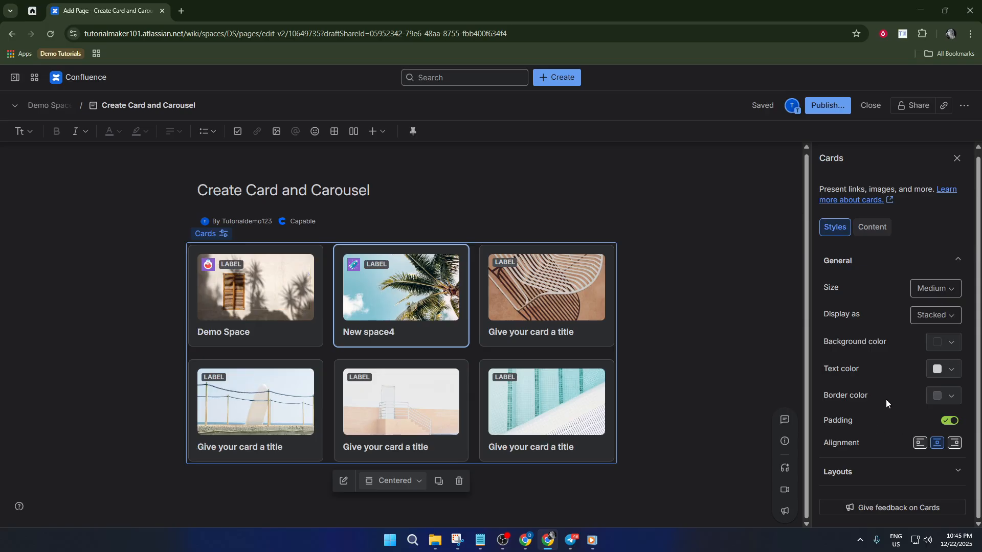
- Set the cards' border color to dark red, after trying dark purple
click(948, 397)
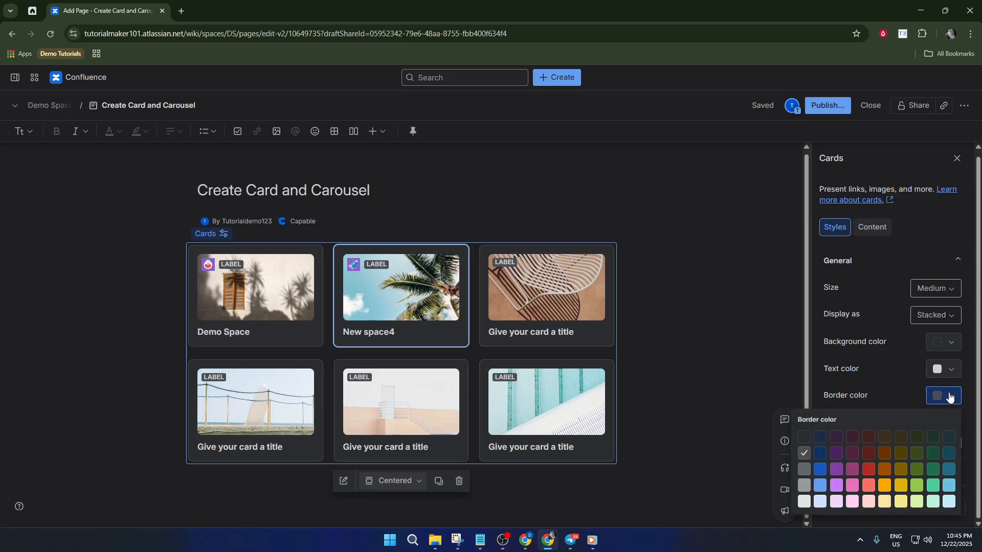
click(949, 398)
click(950, 397)
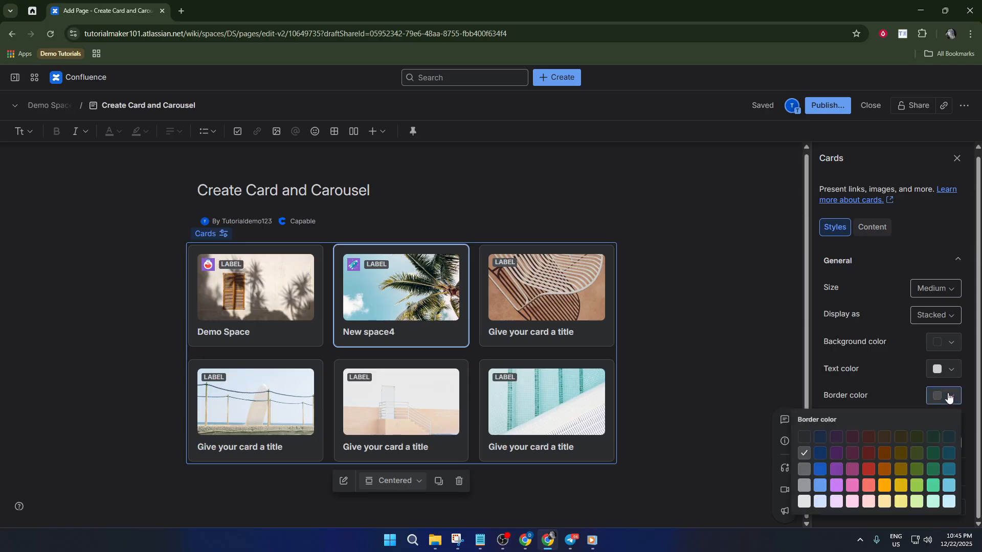
click(837, 453)
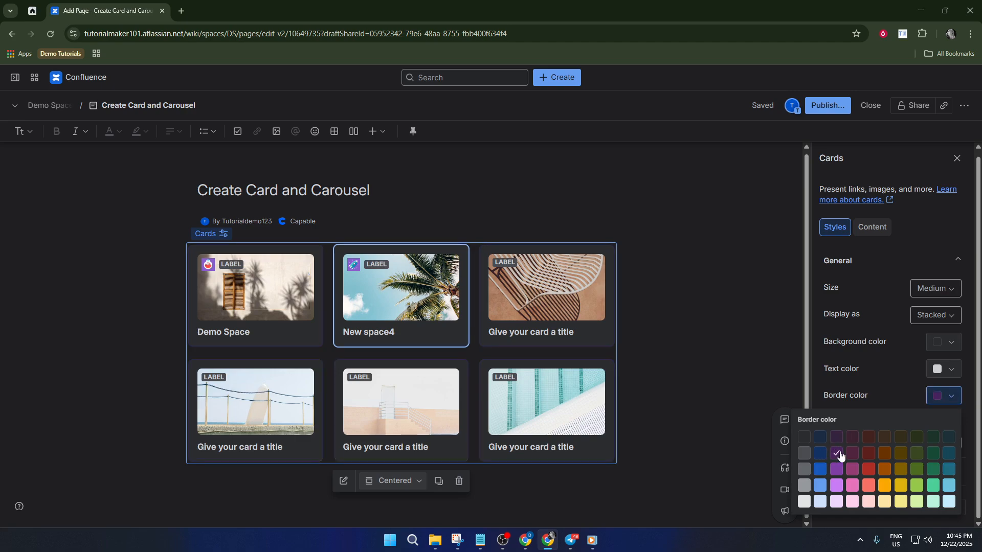
click(851, 455)
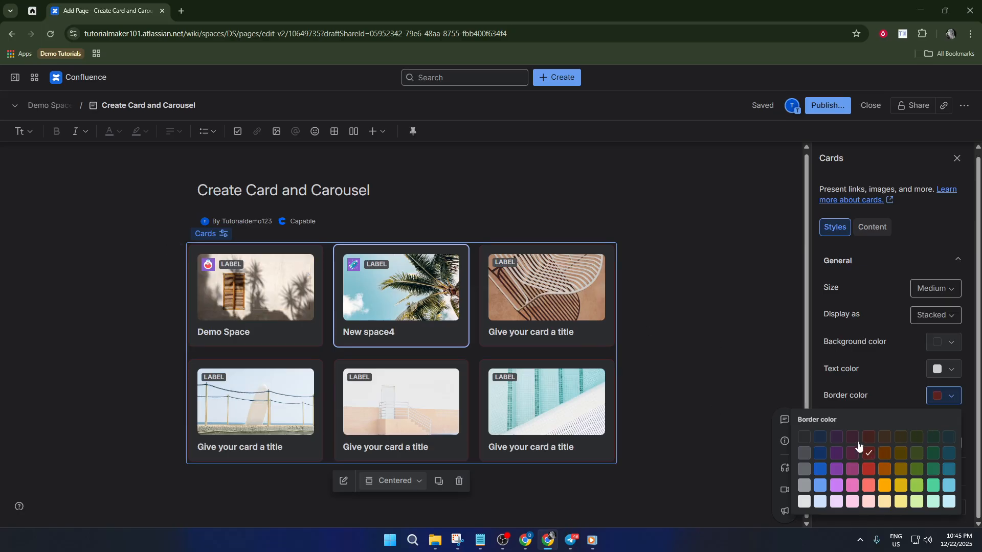
click(901, 385)
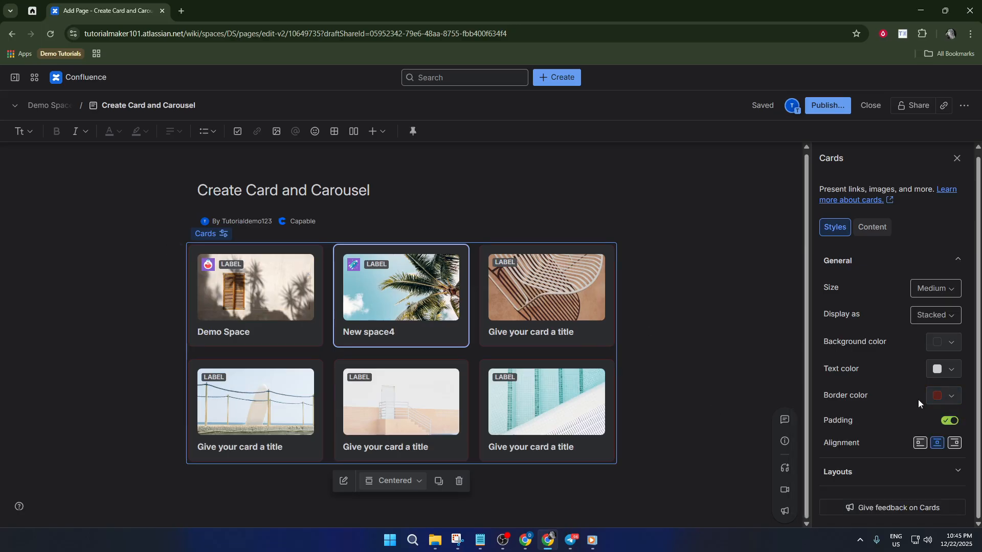
click(951, 399)
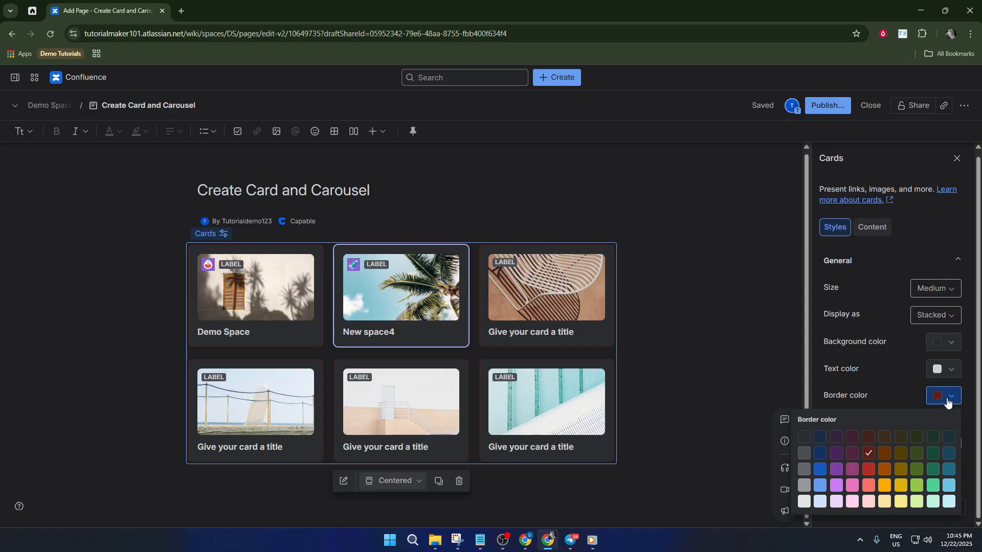
click(912, 364)
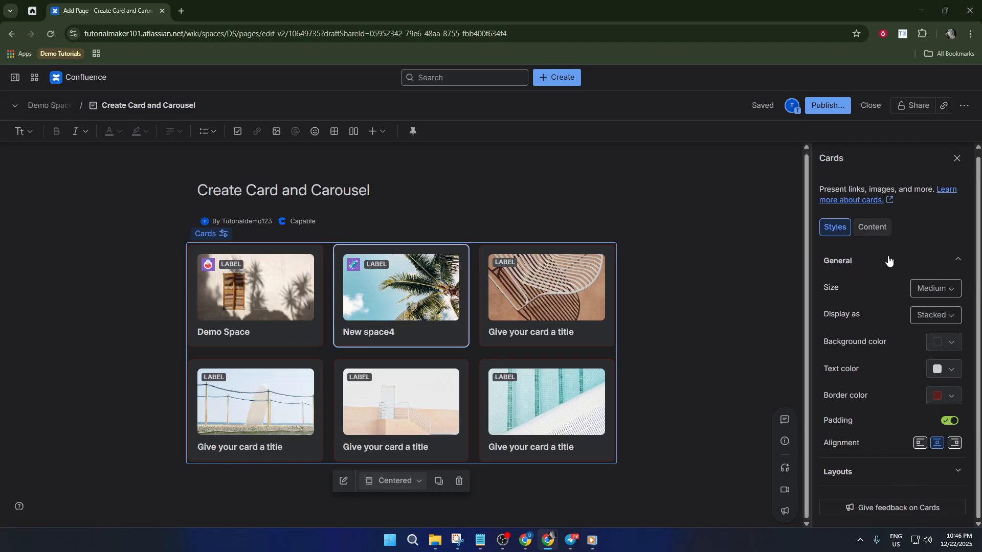
- Insert a Carousel [Updated] element on the empty line below the cards
click(651, 283)
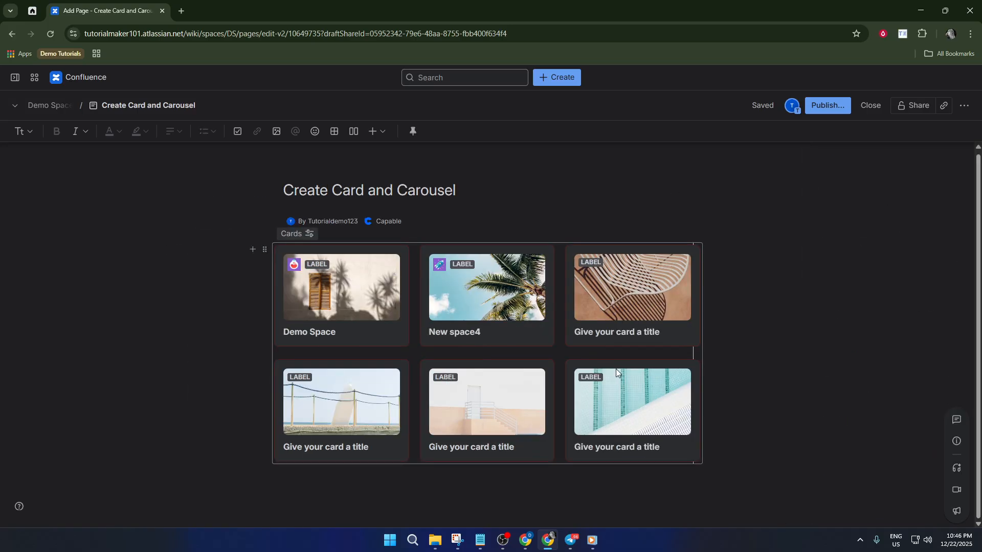
click(569, 465)
click(550, 477)
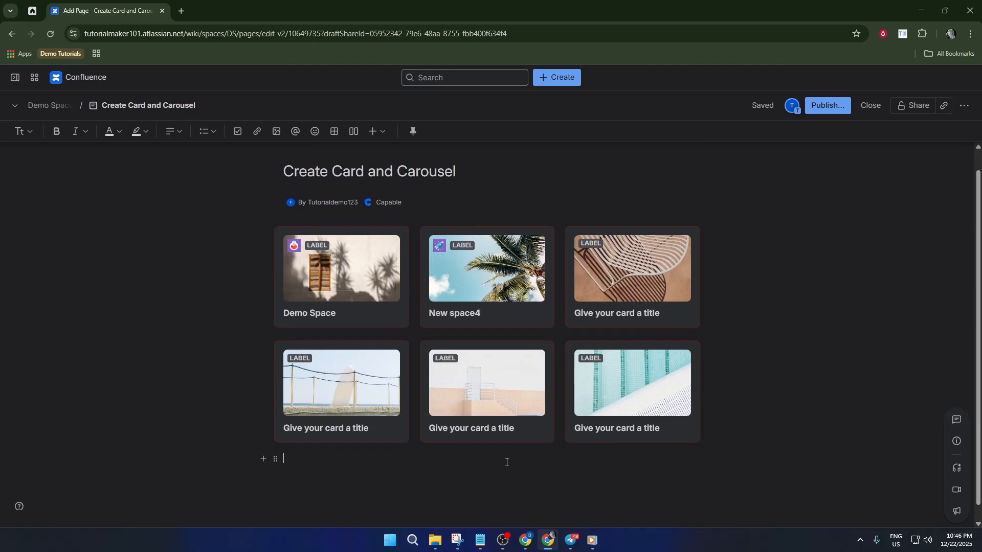
text(/car)
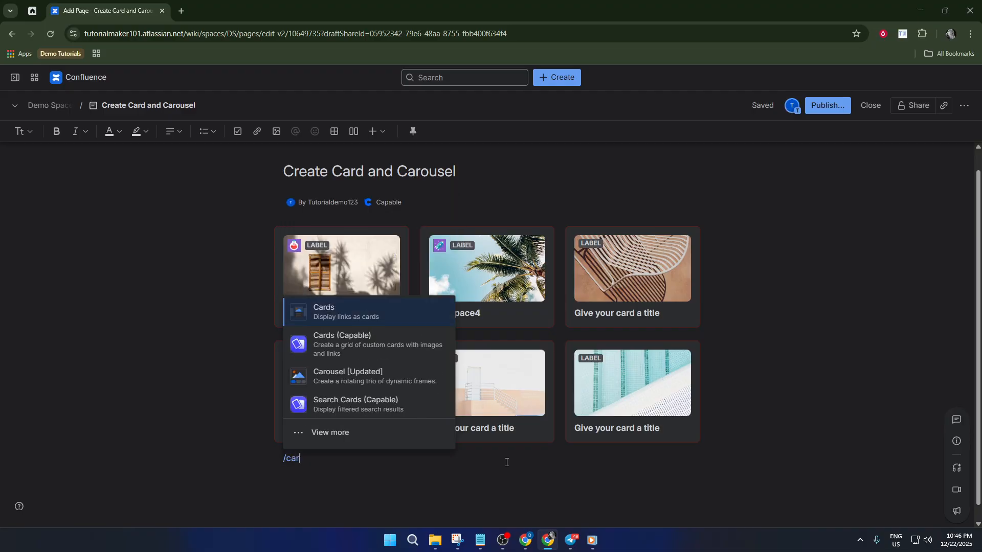
text(oi)
key(BackSpace)
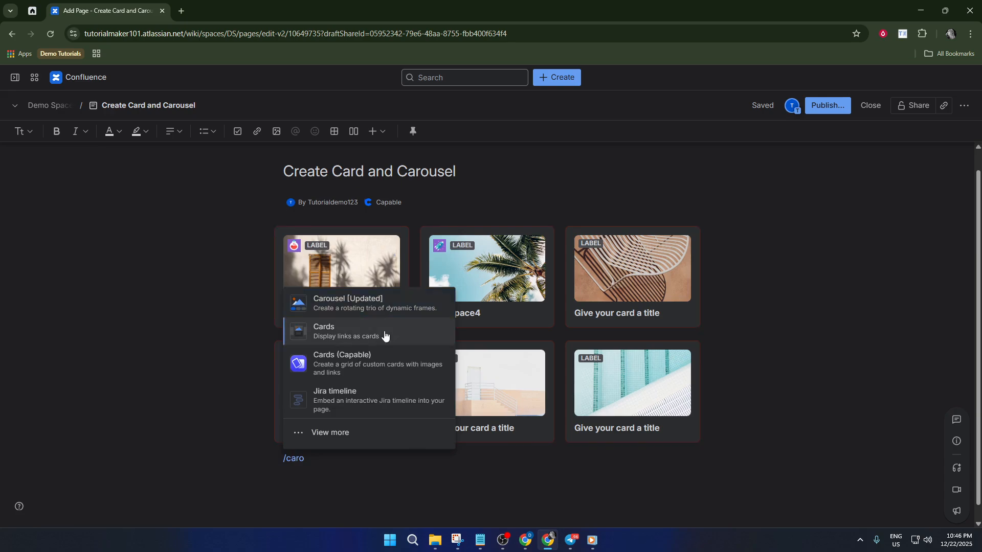
click(348, 302)
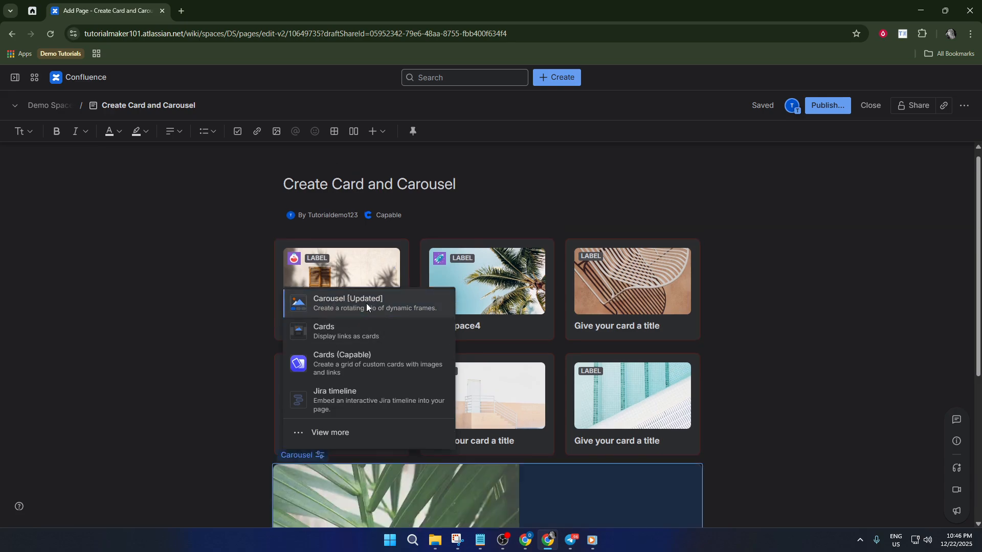
- Page forward through the frames of the inserted carousel to preview how they rotate
scroll(563, 393, down, 5)
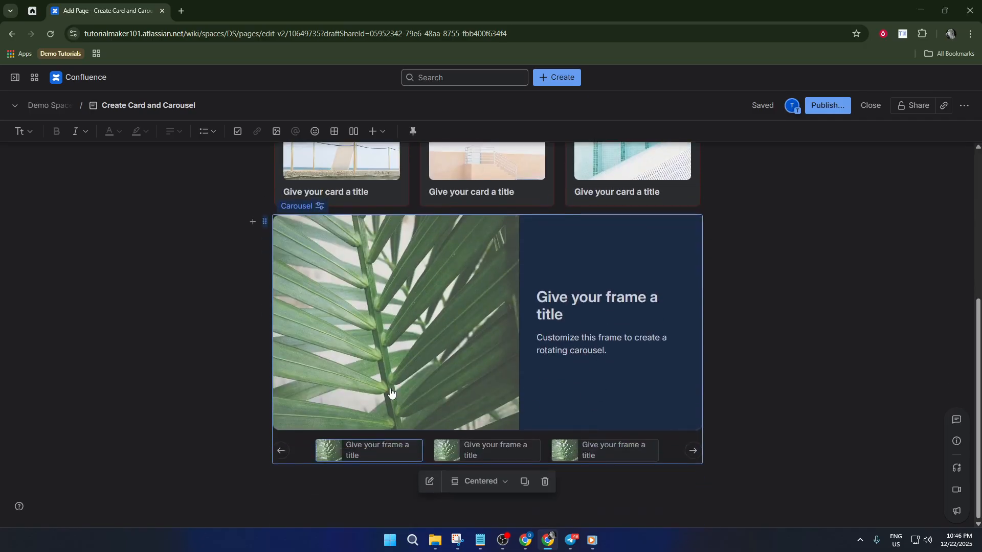
click(692, 455)
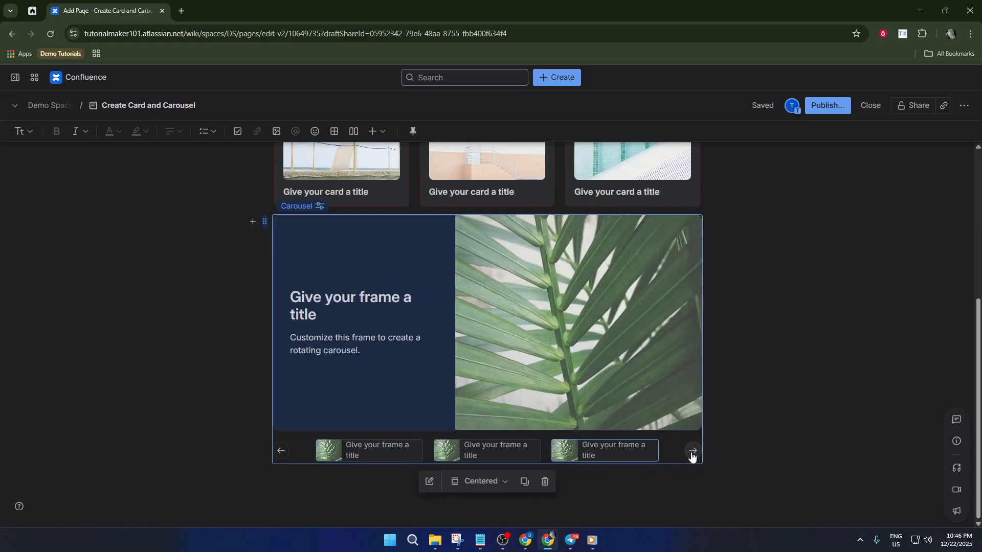
click(691, 454)
click(692, 454)
click(692, 454)
- Open the carousel's settings, look over the frame content options, and turn on Autoplay in the general styles
click(426, 482)
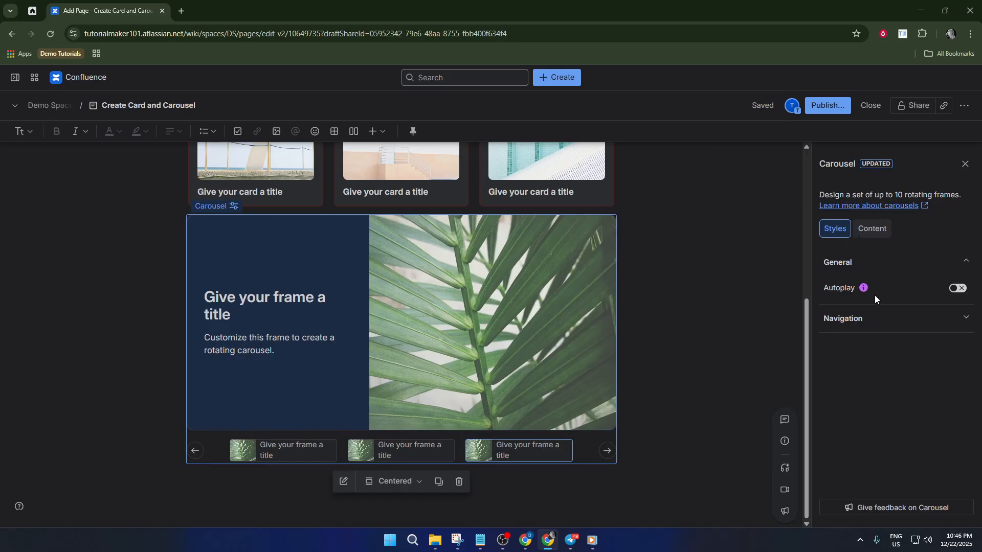
click(867, 225)
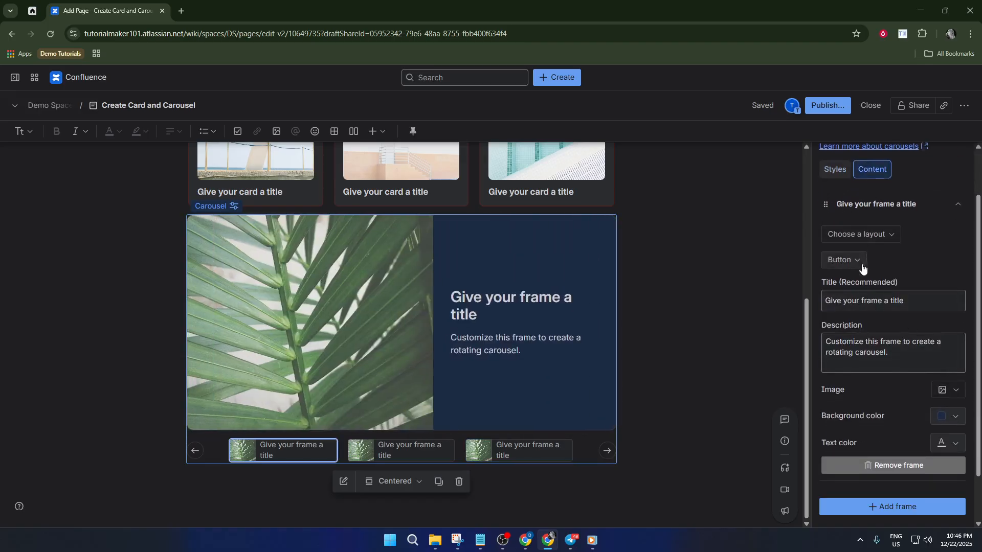
click(838, 176)
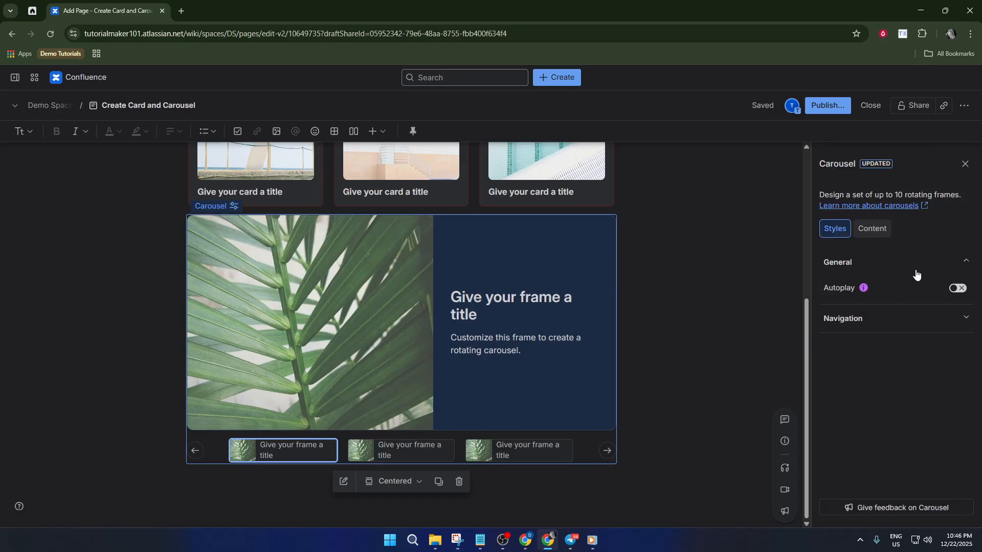
click(953, 288)
- Replace the first carousel frame's image with the suggested rippled sand picture
click(874, 229)
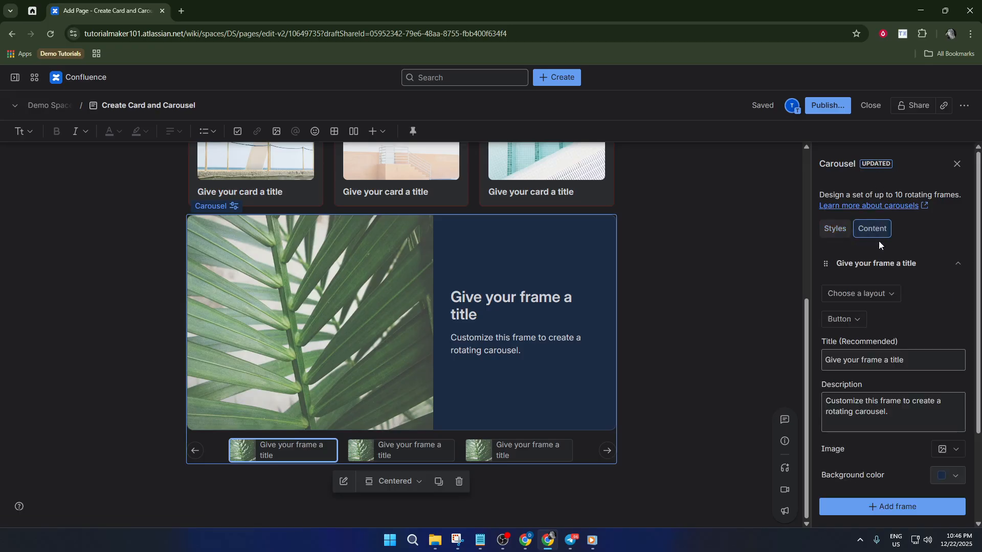
scroll(880, 287, down, 2)
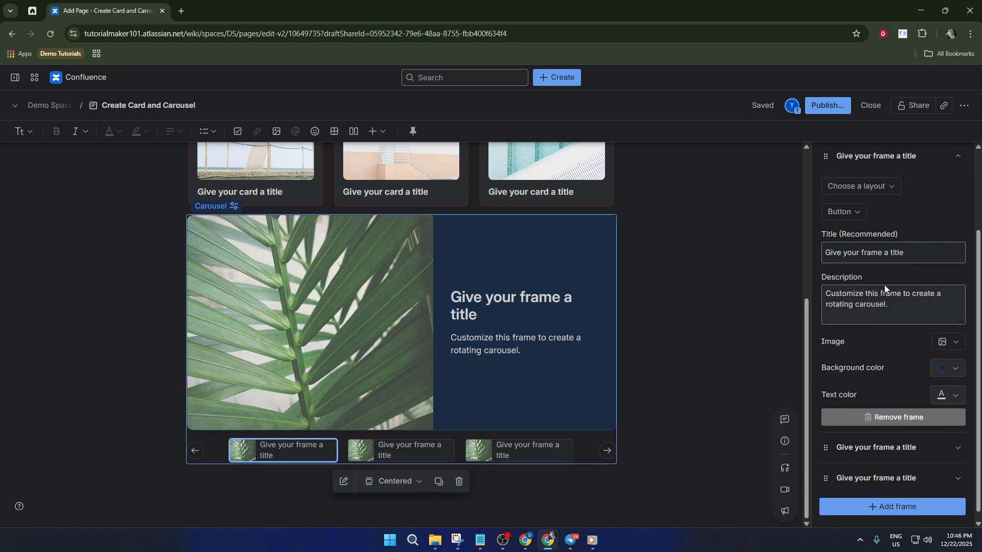
click(949, 337)
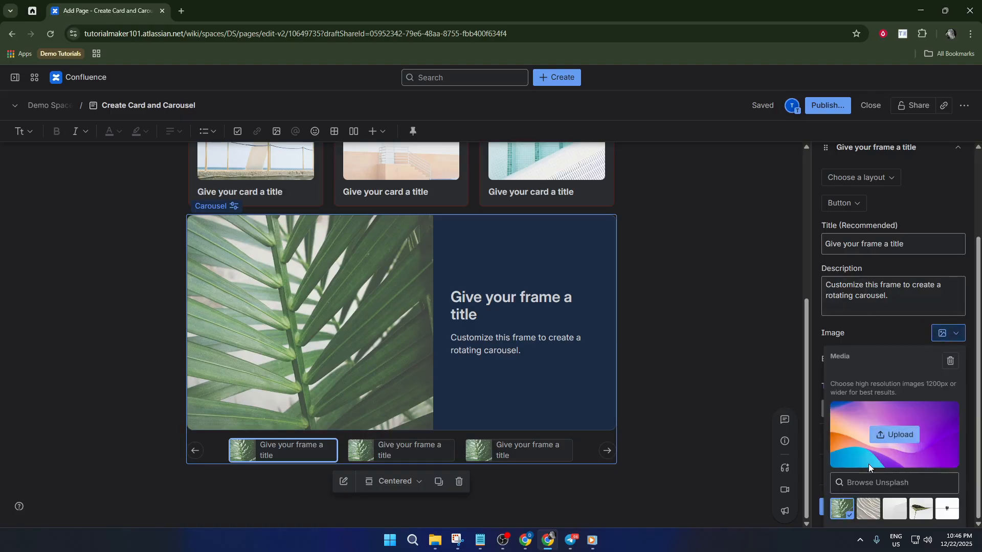
click(876, 511)
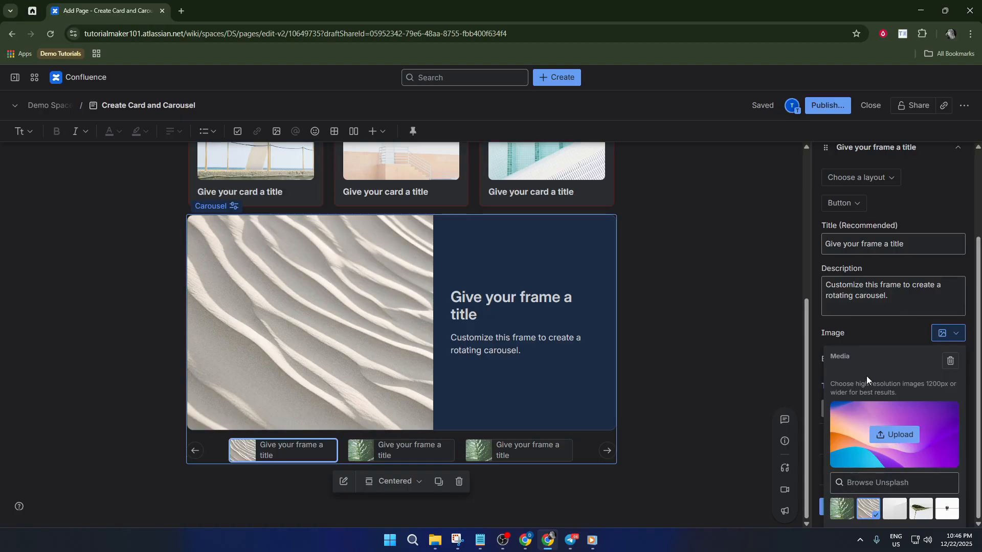
click(881, 333)
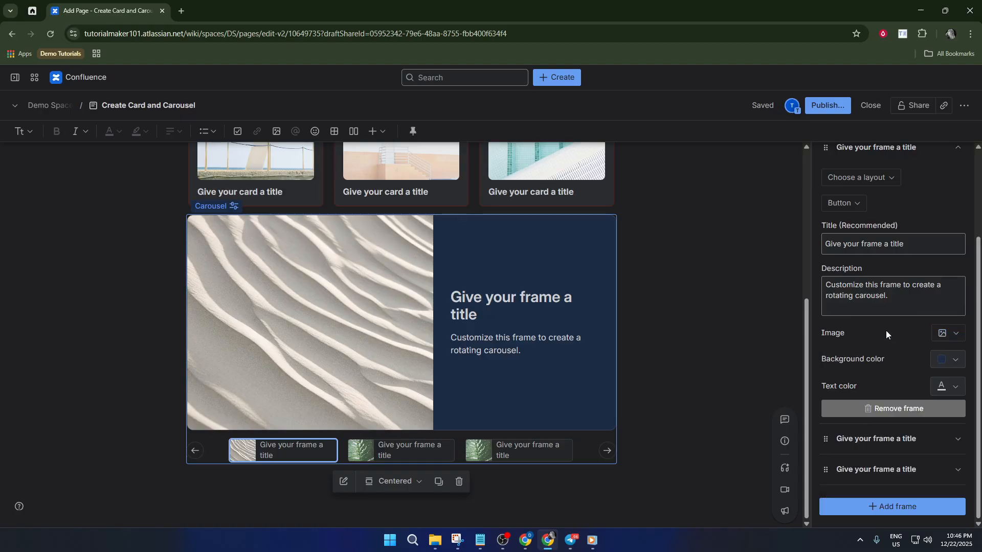
- Set the second carousel frame's image to the rippled sand picture, after trying the green leaf and plain white ones among others
click(879, 440)
scroll(912, 417, down, 1)
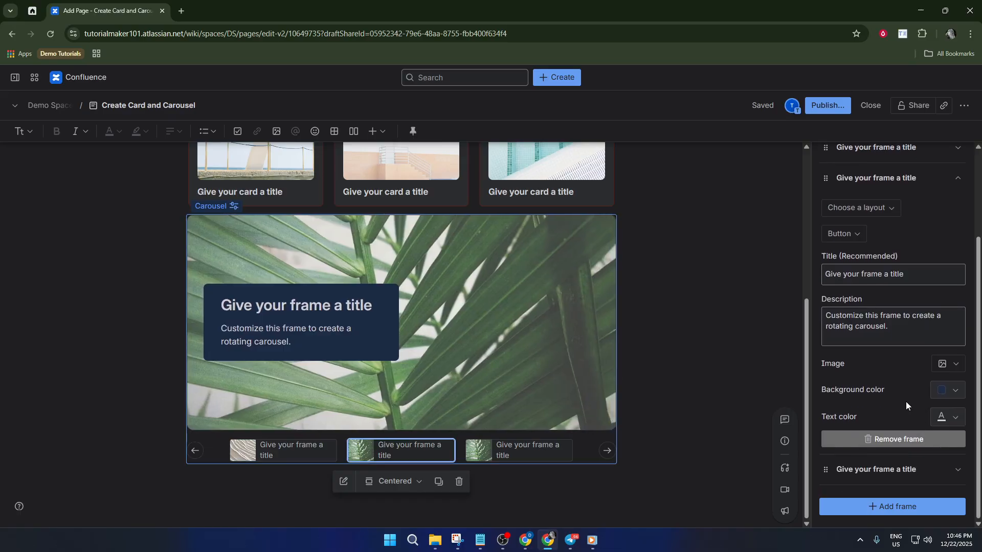
click(936, 367)
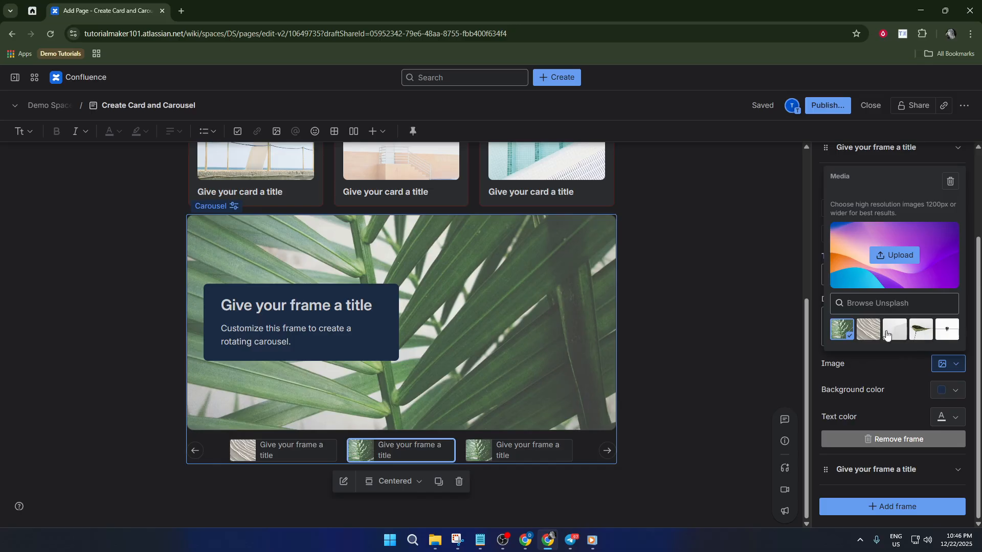
click(955, 331)
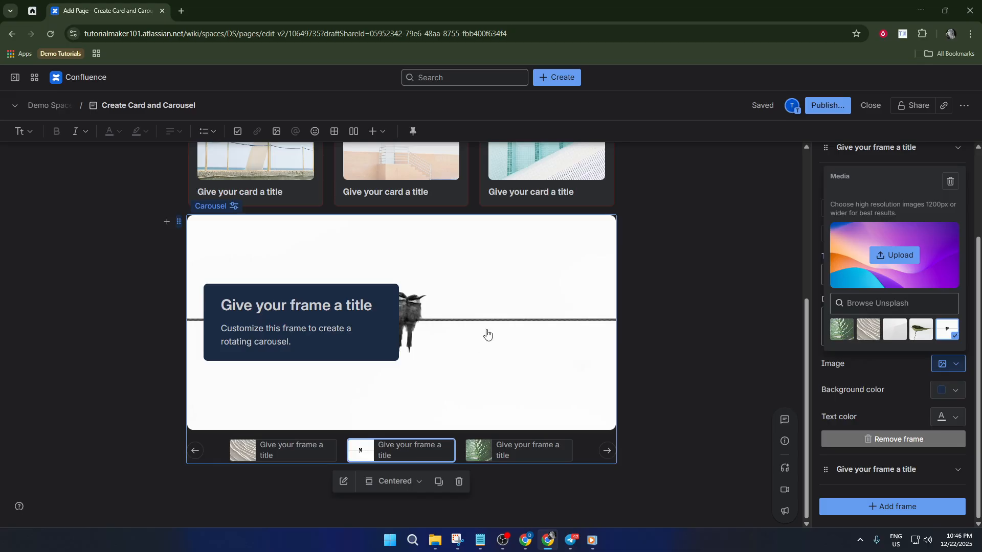
click(902, 329)
click(920, 333)
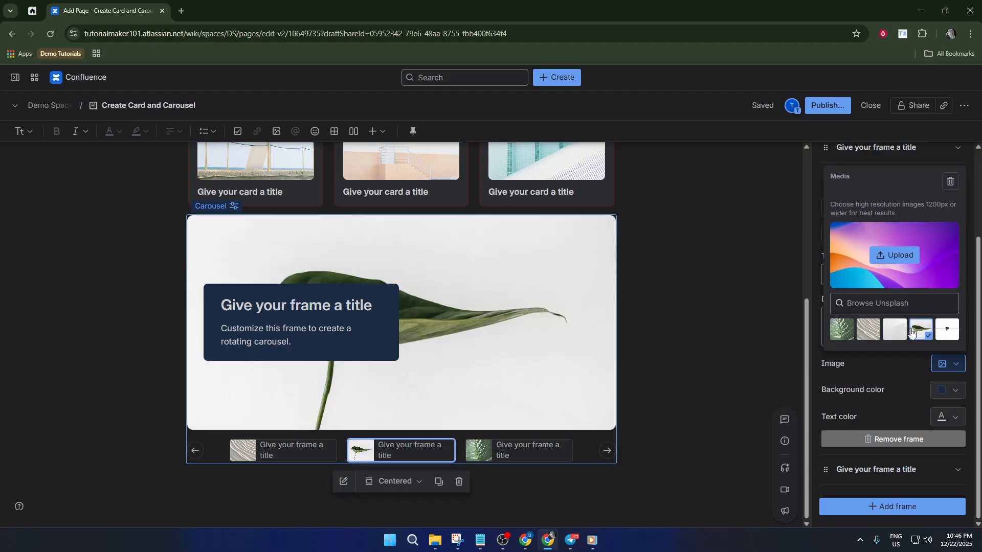
click(898, 331)
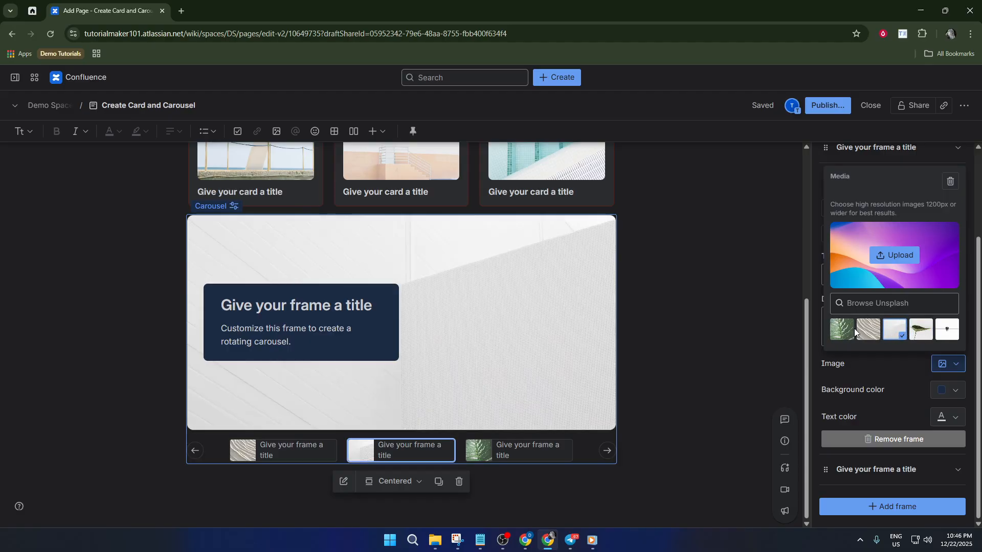
click(861, 331)
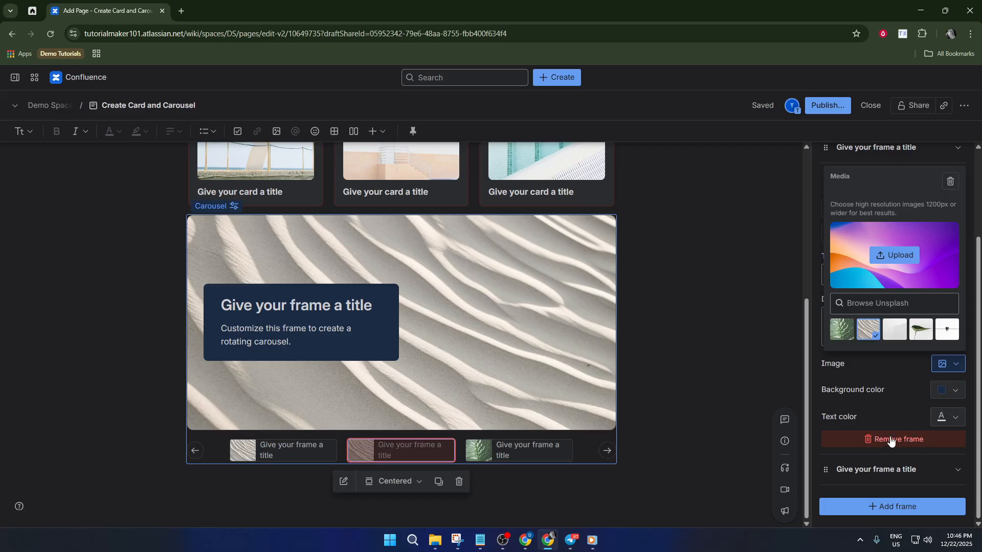
- Open the background color choices for the second carousel frame
click(943, 390)
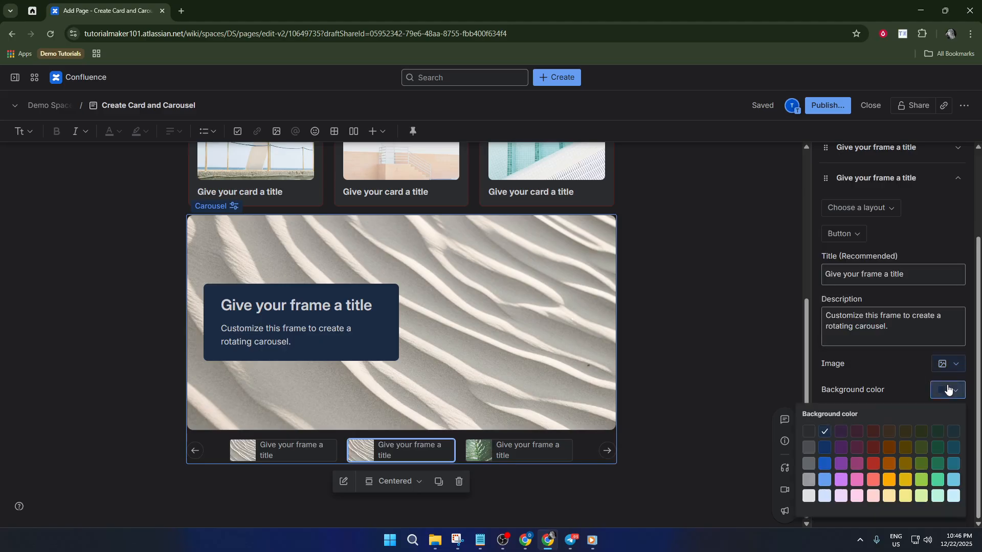